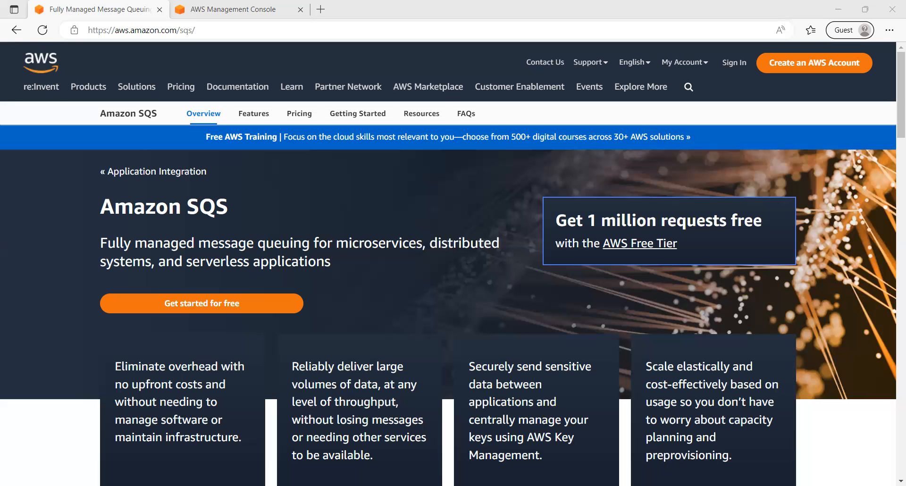
- Switch to the AWS Management Console, search for "sqs" and open Simple Queue Service
left_click(233, 10)
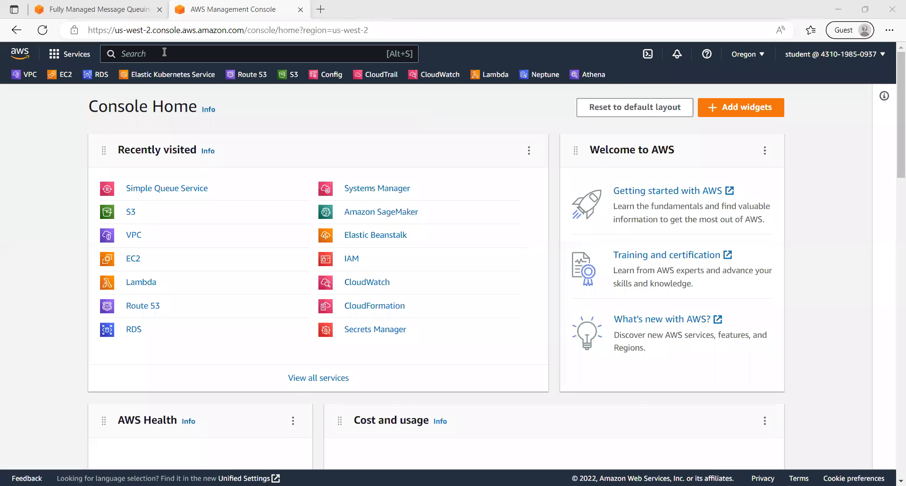
left_click(163, 53)
type("sqs")
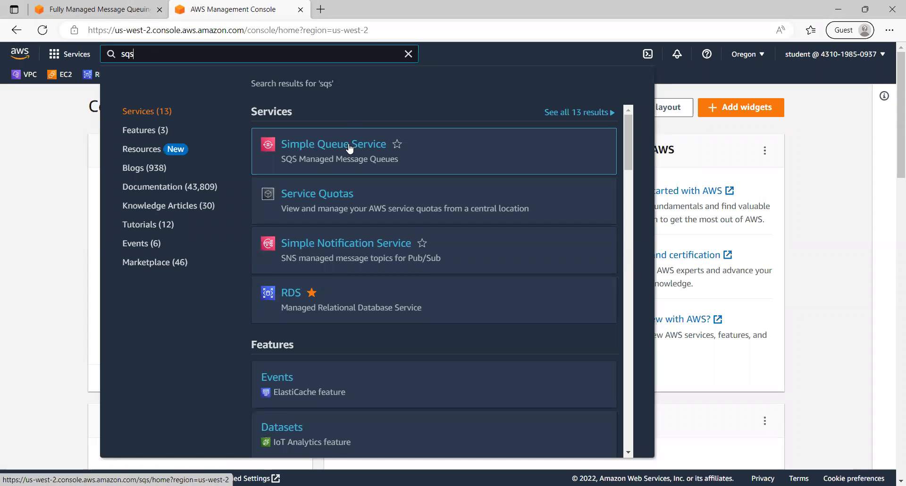
left_click(349, 149)
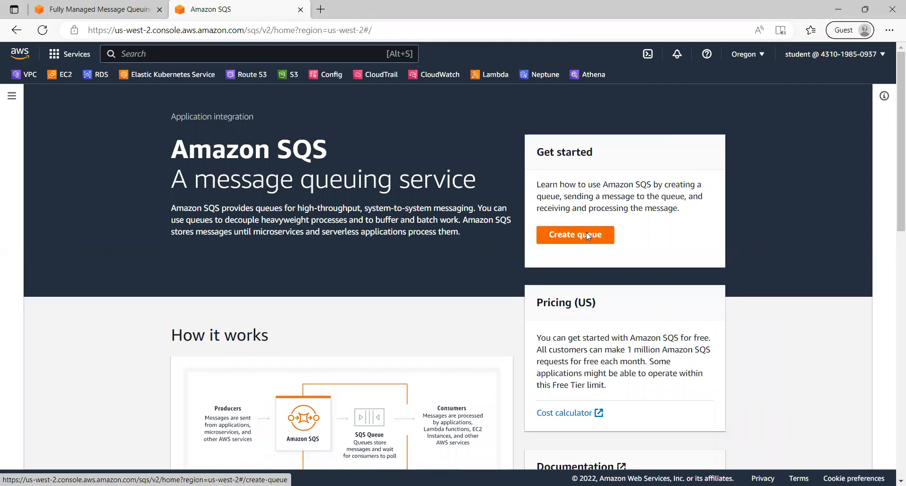
- Create a Standard queue named "demo", keeping the default configuration, Amazon SQS key (SSE-SQS) encryption and Basic access policy
left_click(588, 236)
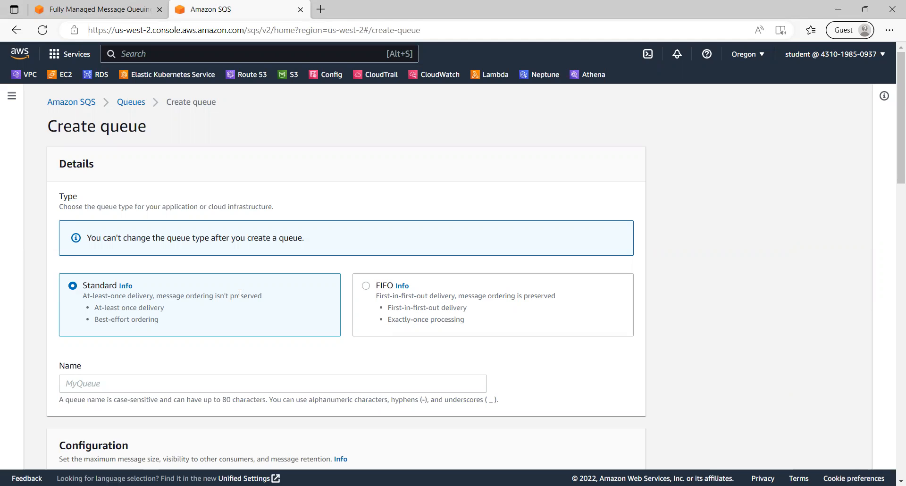
left_click(181, 382)
type("demo")
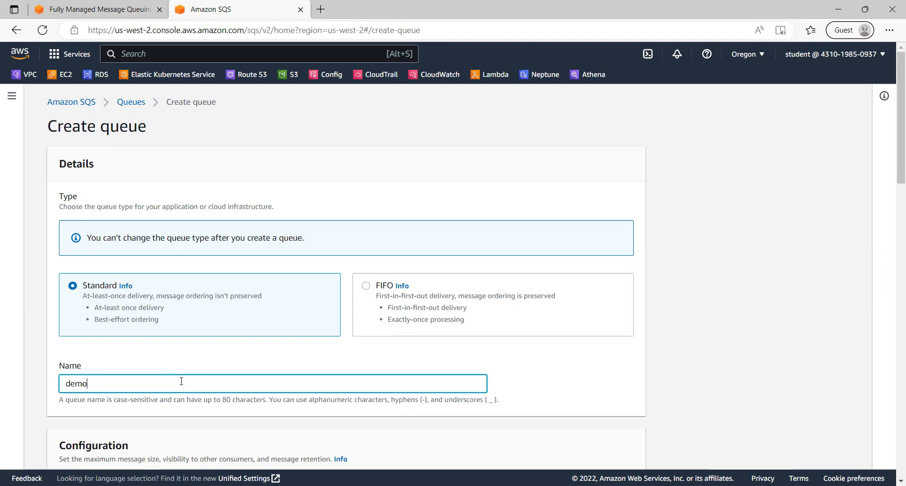
scroll(181, 382, "down", 5)
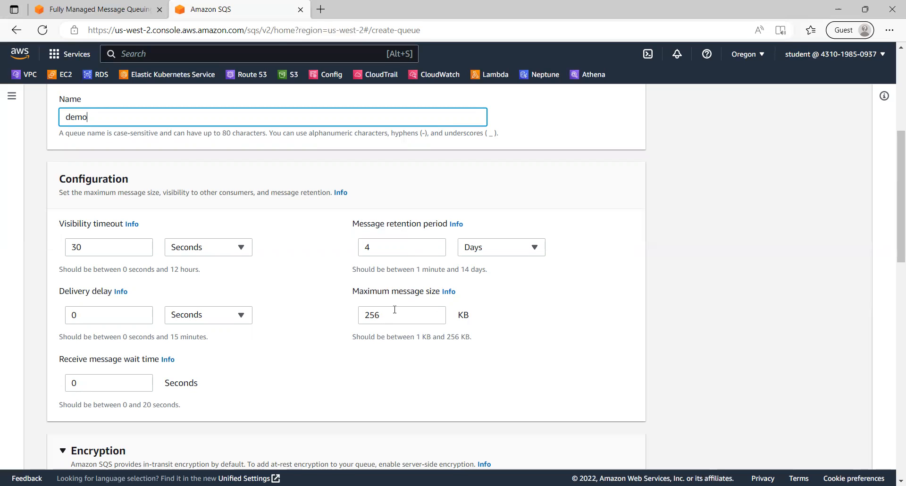
scroll(365, 380, "down", 4)
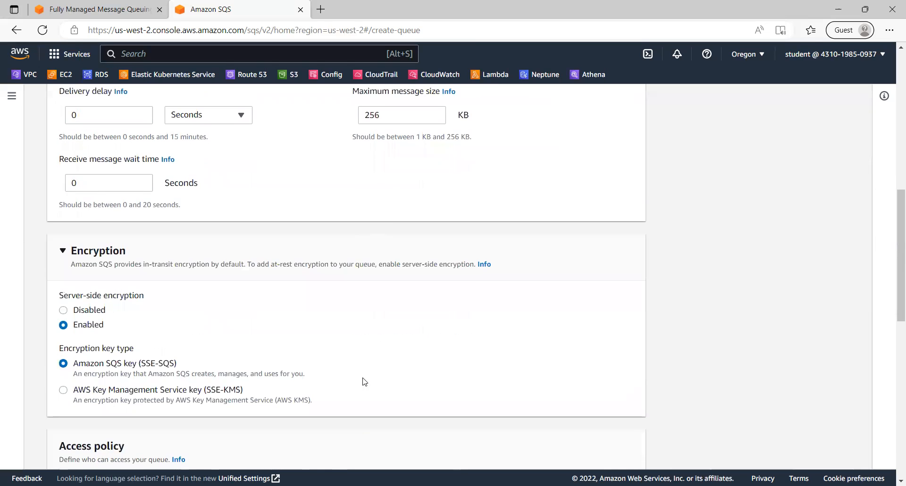
scroll(365, 381, "down", 1)
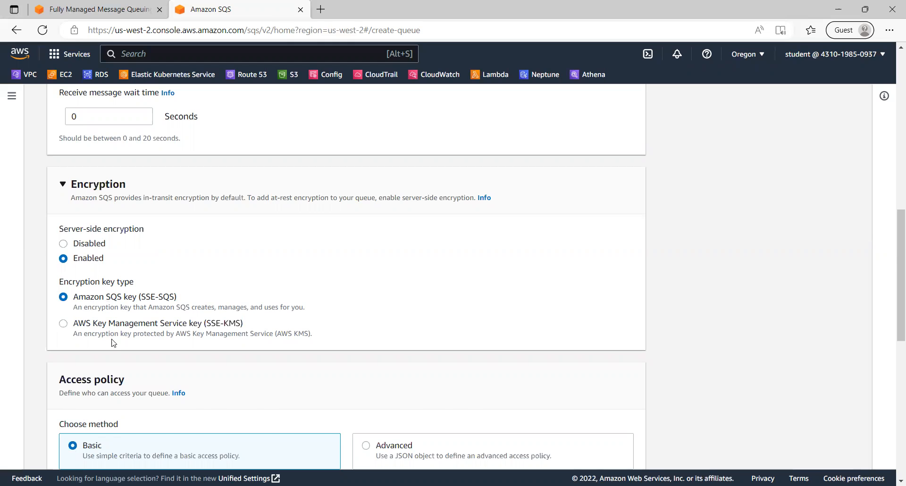
scroll(109, 336, "down", 4)
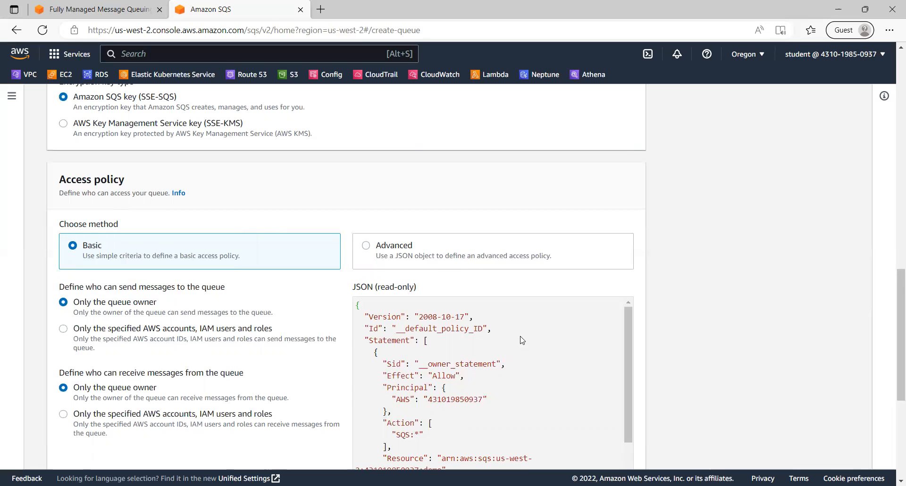
scroll(497, 427, "down", 2)
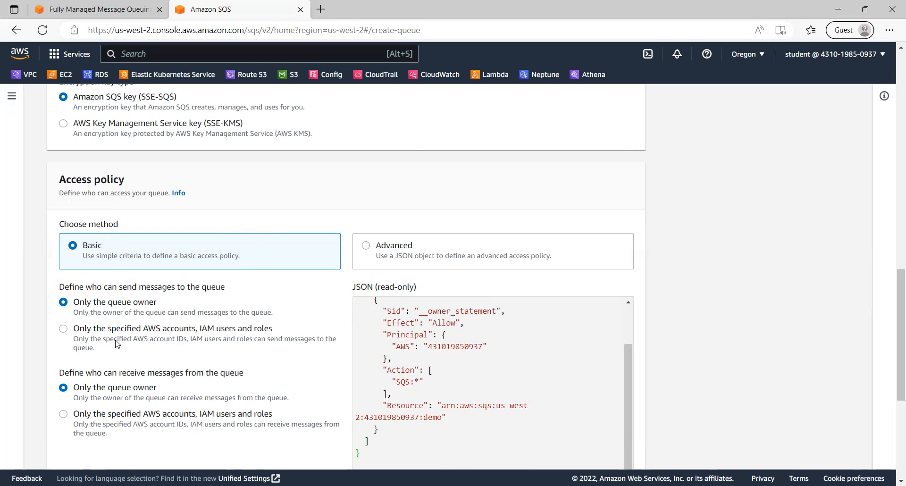
scroll(120, 344, "down", 5)
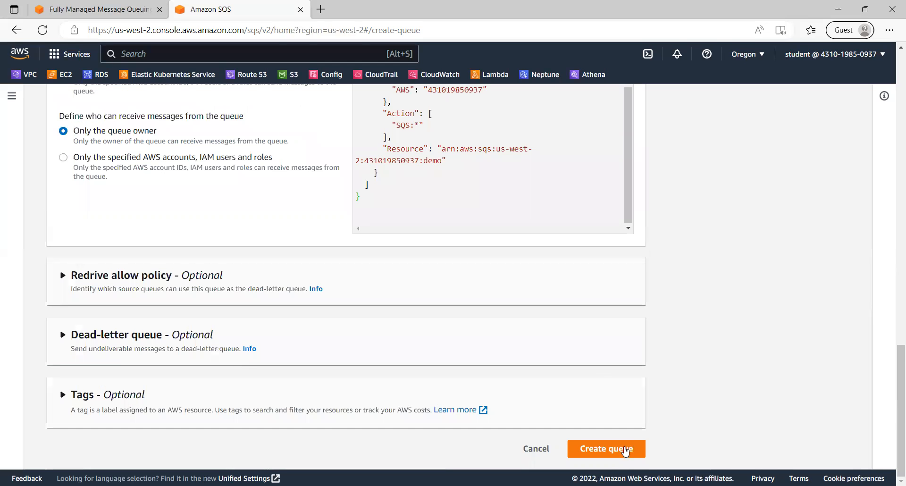
left_click(603, 450)
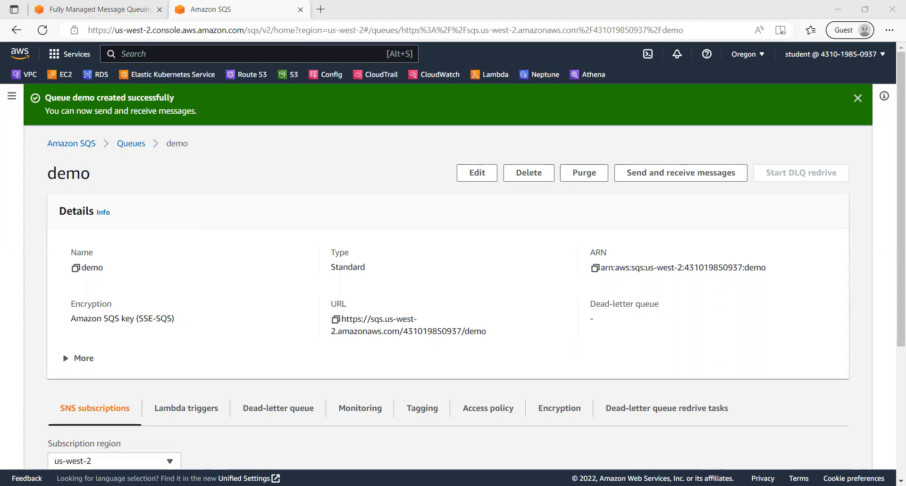
- Open sending and receiving for the demo queue and enter the message body "This is my first message!"
left_click(672, 187)
left_click(685, 175)
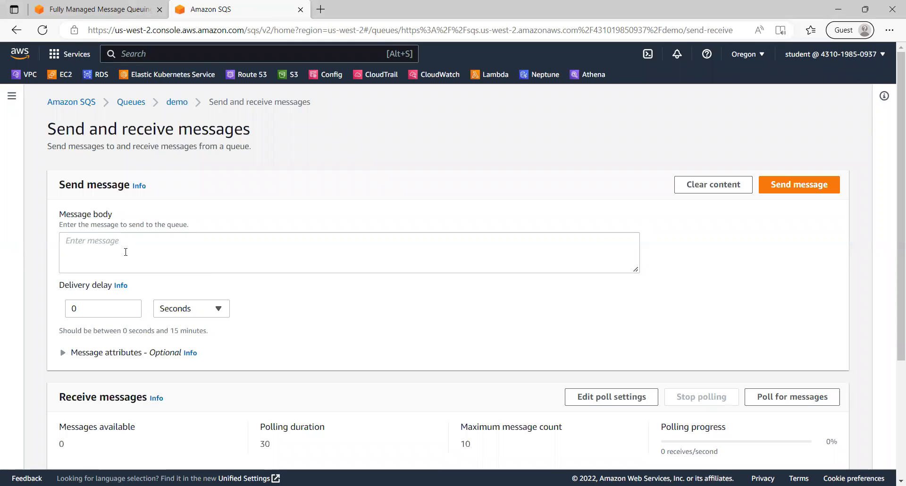
left_click(125, 252)
type("This is my first message")
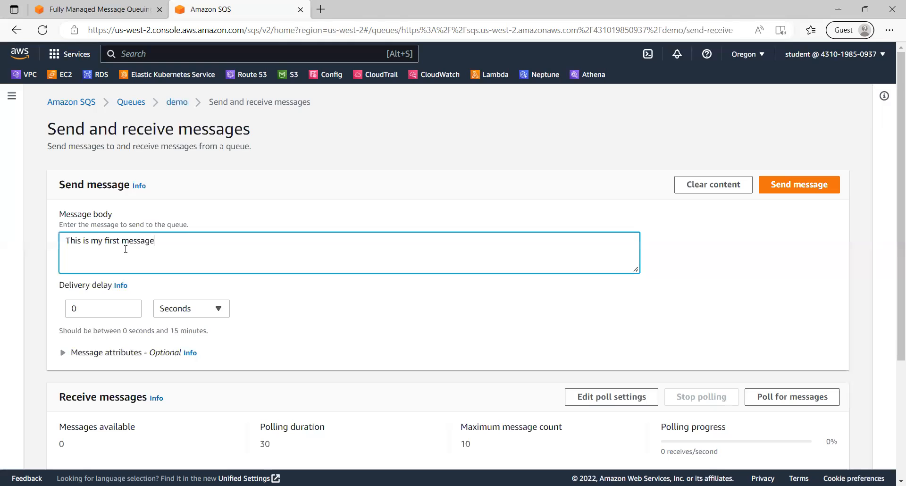
type("!")
- Add a String message attribute named "Author" with the author's name as its value
scroll(161, 317, "down", 3)
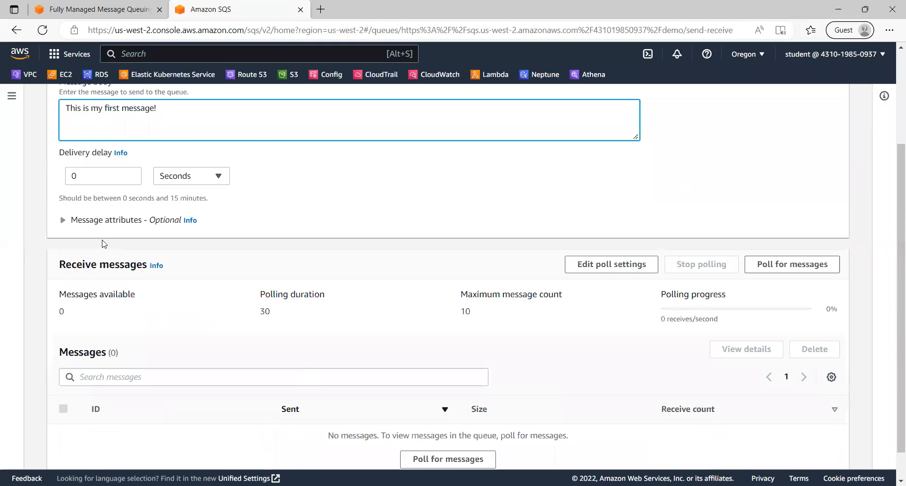
left_click(64, 223)
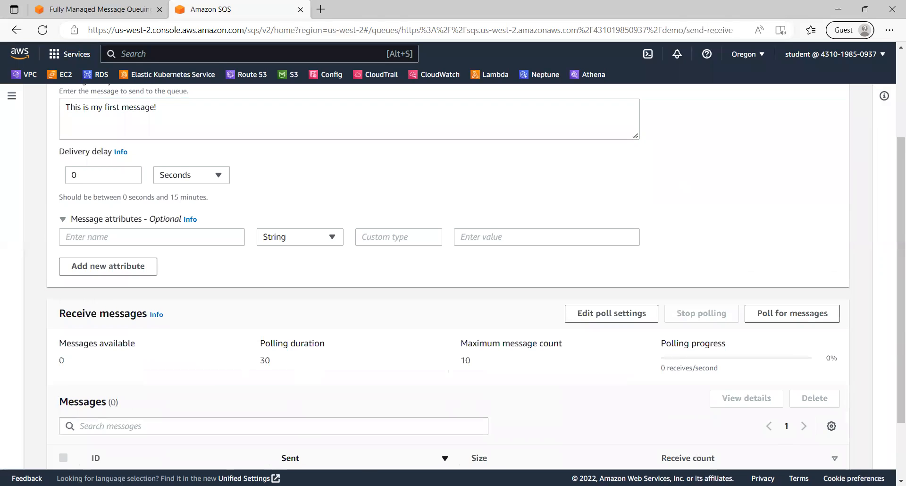
left_click(136, 236)
type("Author")
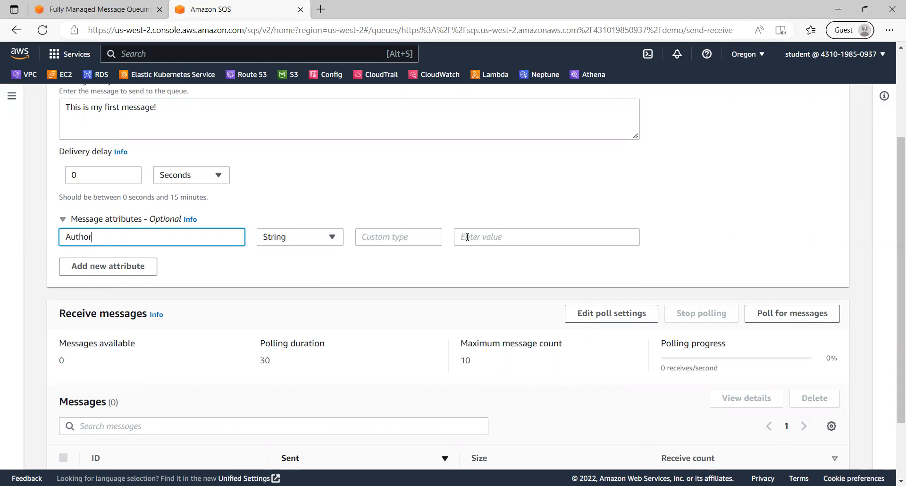
left_click(498, 237)
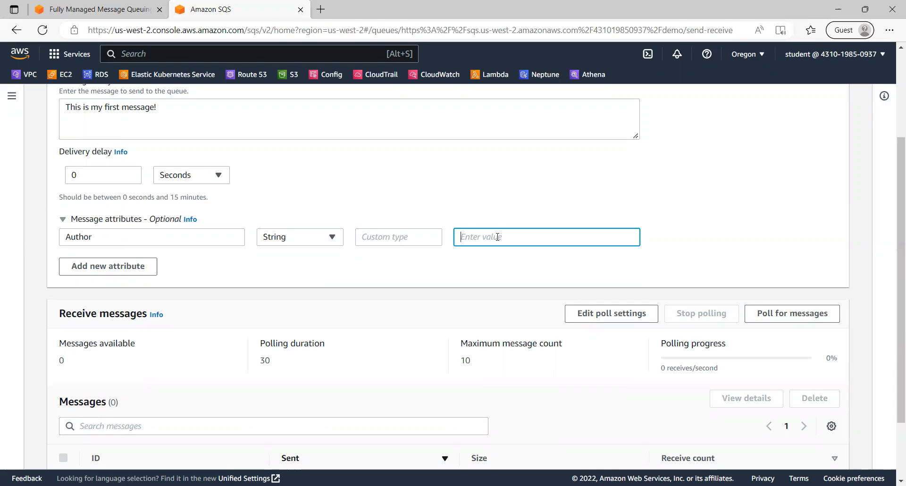
type("Makendran")
- Add a second message attribute named "WorkerID" of type Number and enter the worker's ID number as its value
left_click(94, 267)
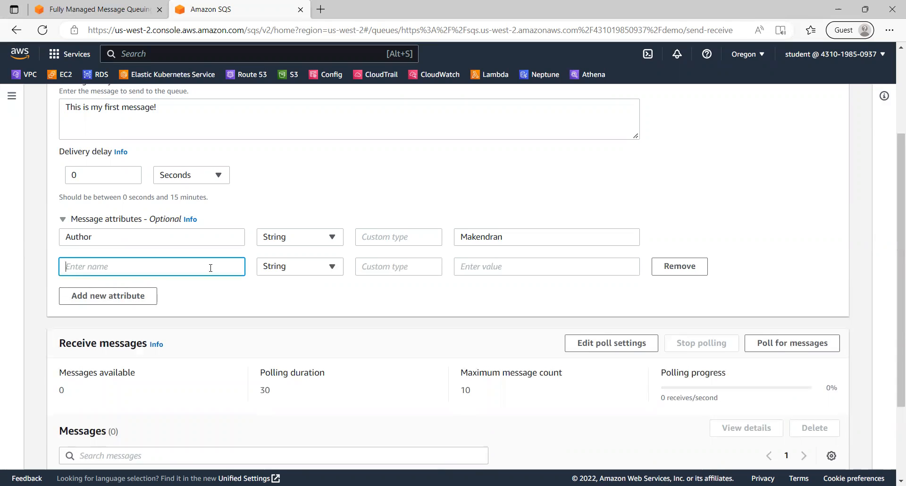
type("WorkerID")
left_click(474, 267)
type("12345")
- Send the message to the demo queue and view the sent message's details
scroll(283, 263, "up", 2)
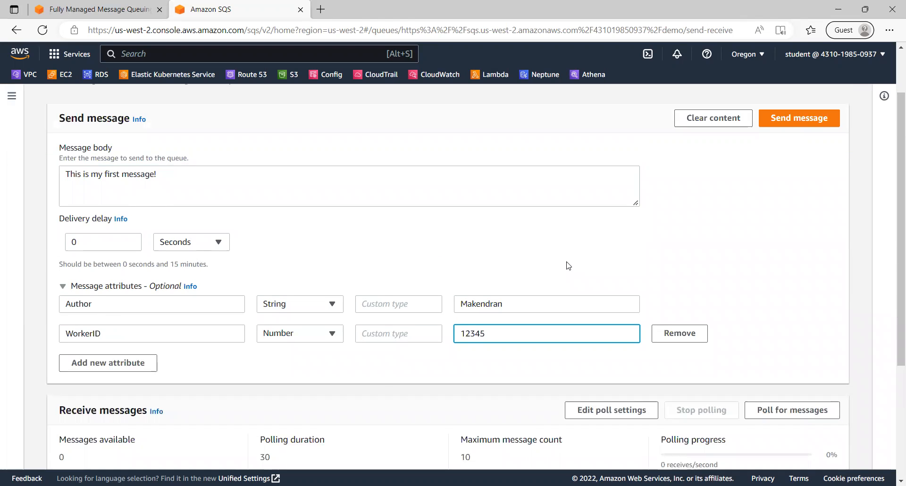
scroll(308, 226, "up", 2)
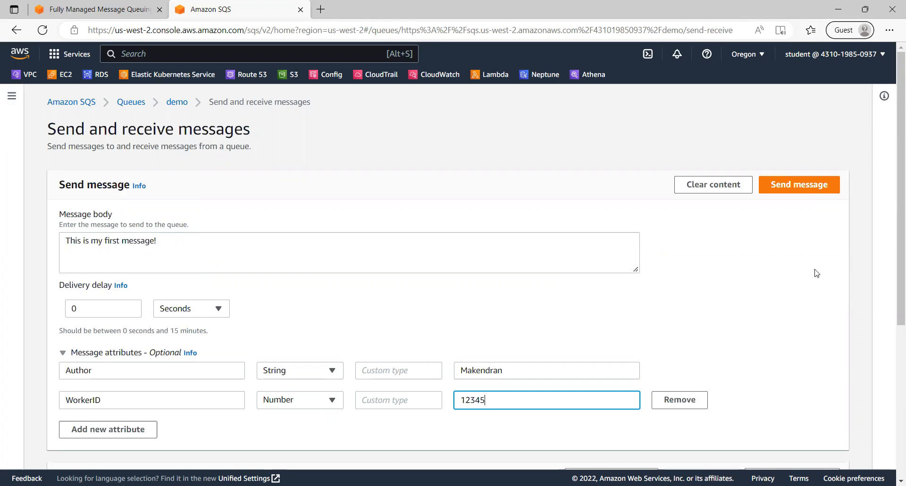
left_click(814, 184)
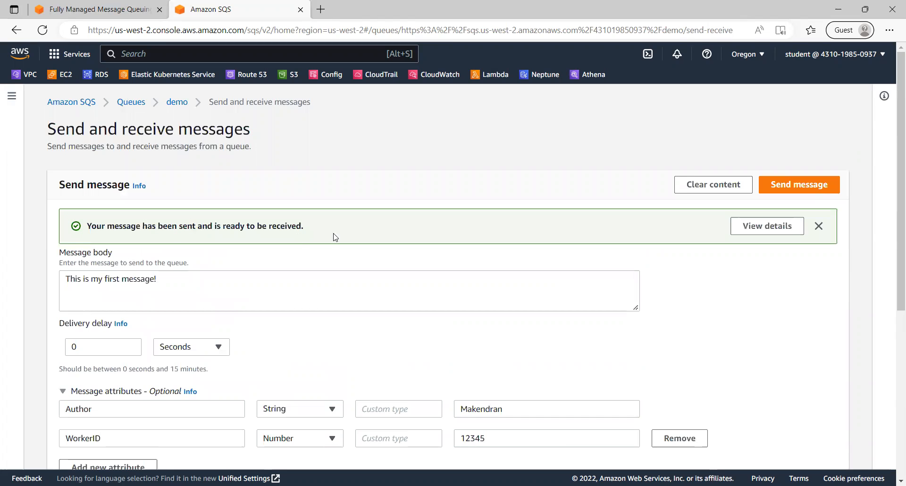
left_click(760, 228)
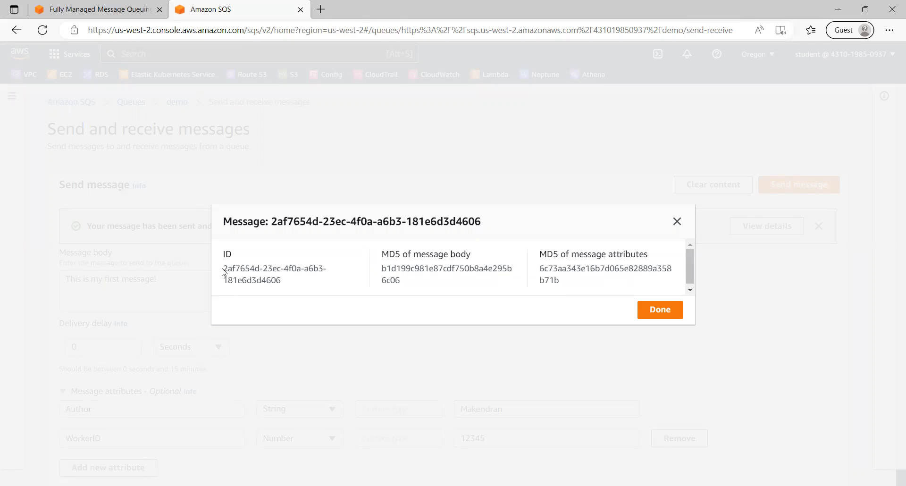
left_click(667, 311)
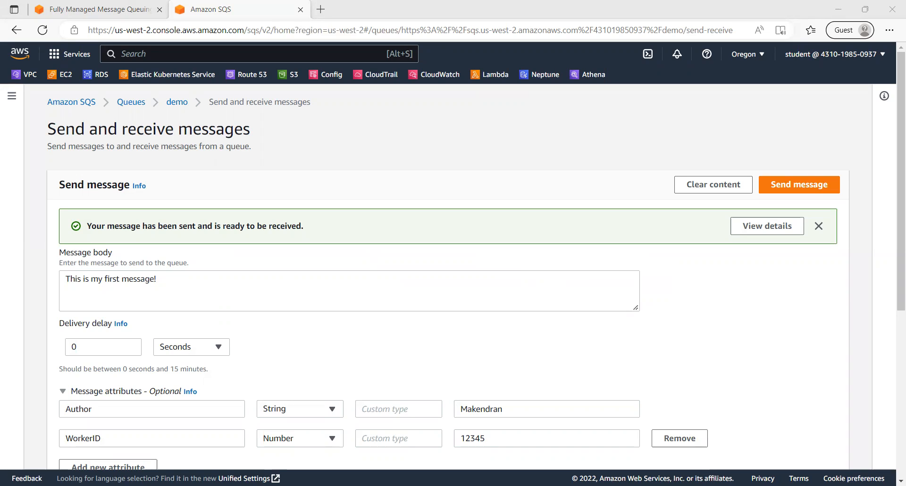
- Check the poll settings without changing them and poll the queue for messages
scroll(293, 315, "down", 6)
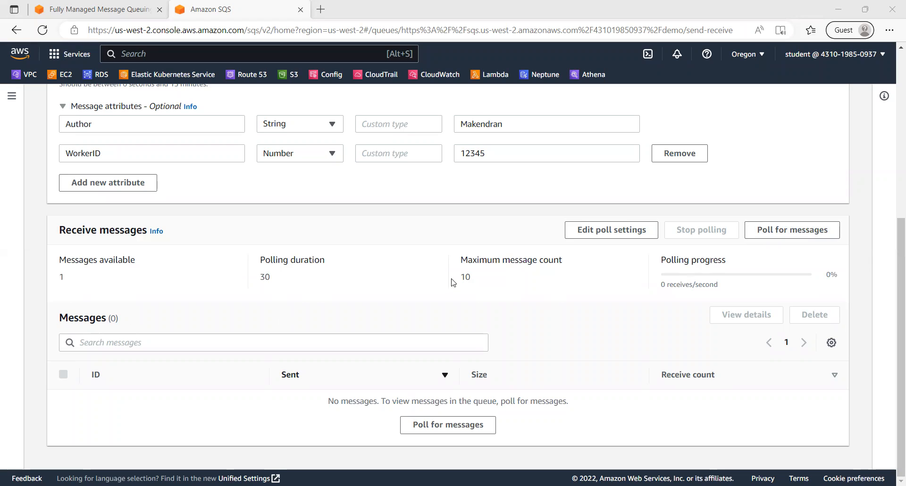
left_click(583, 239)
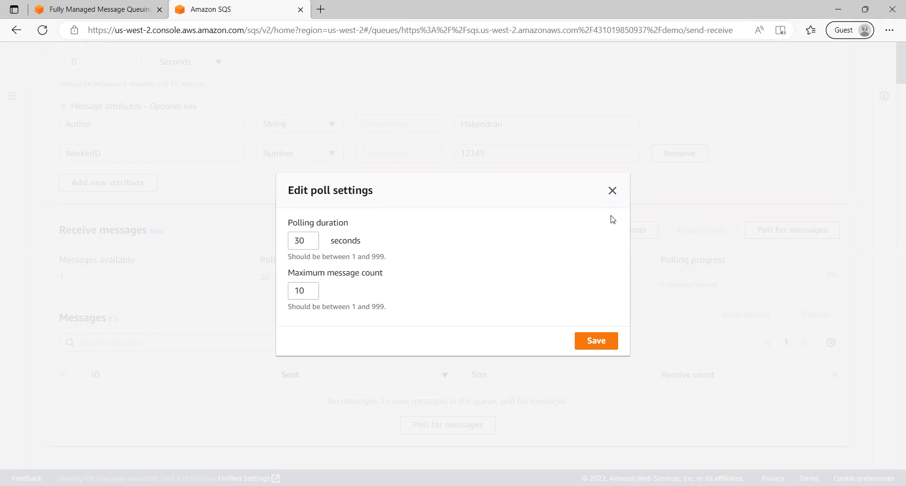
left_click(612, 191)
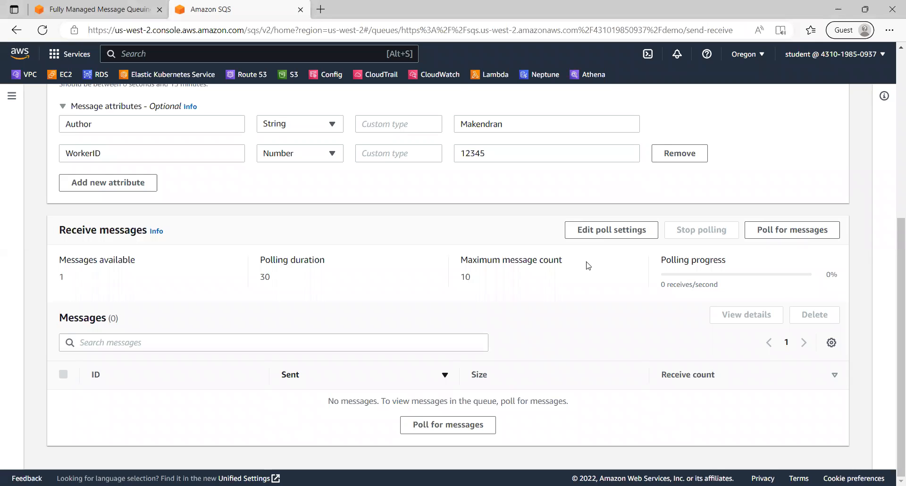
left_click(794, 236)
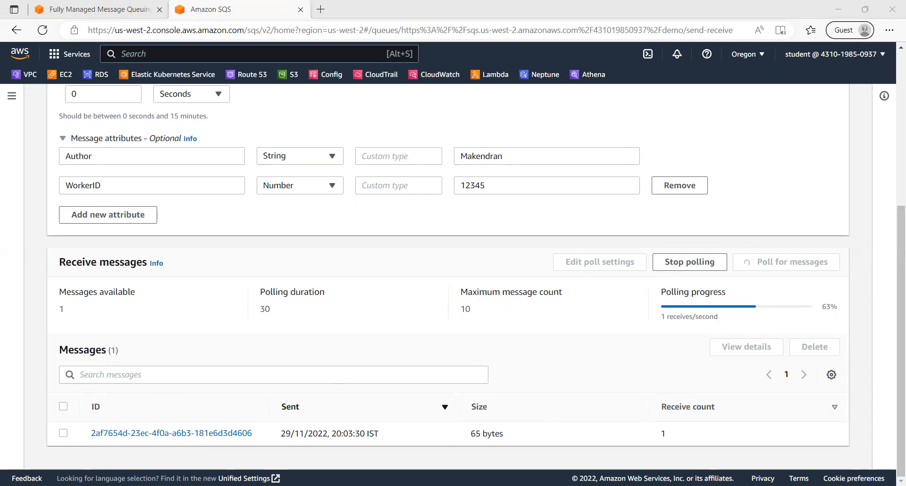
- Examine the received message's body, attributes and details, including its sent time
left_click(65, 436)
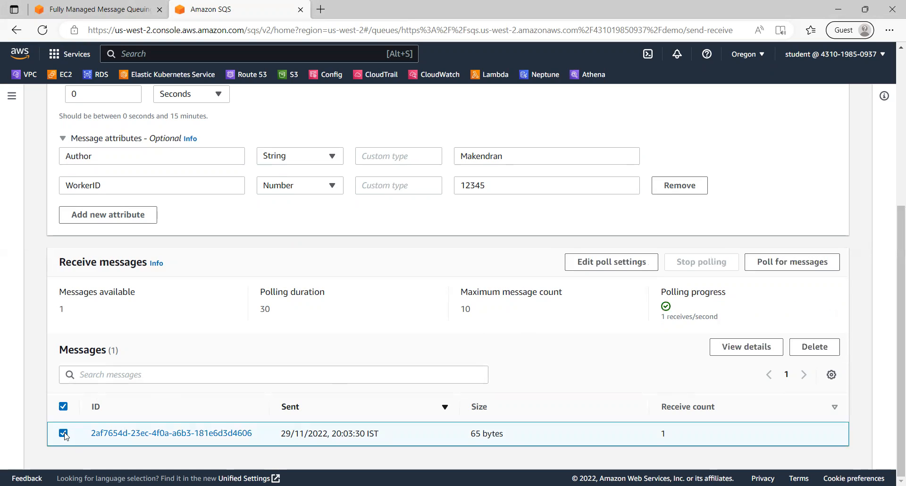
left_click(740, 357)
left_click_drag(354, 272, 218, 271)
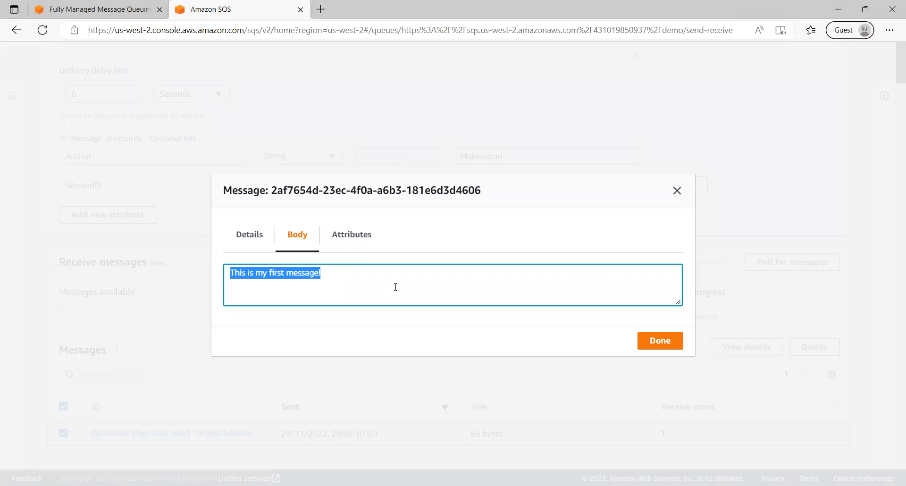
left_click(343, 239)
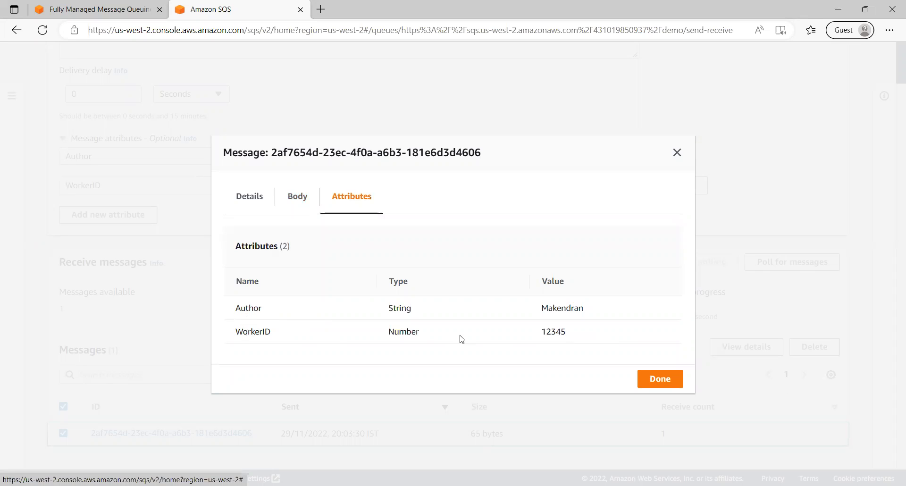
left_click(250, 196)
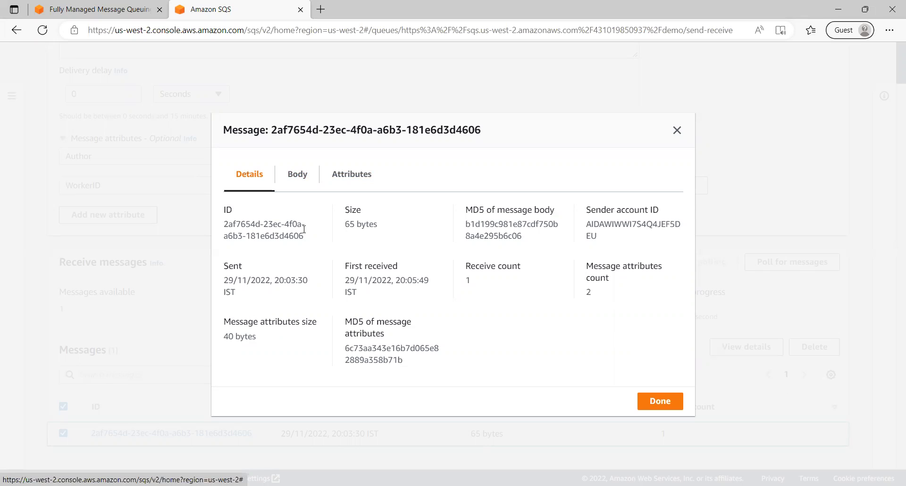
left_click_drag(226, 281, 293, 299)
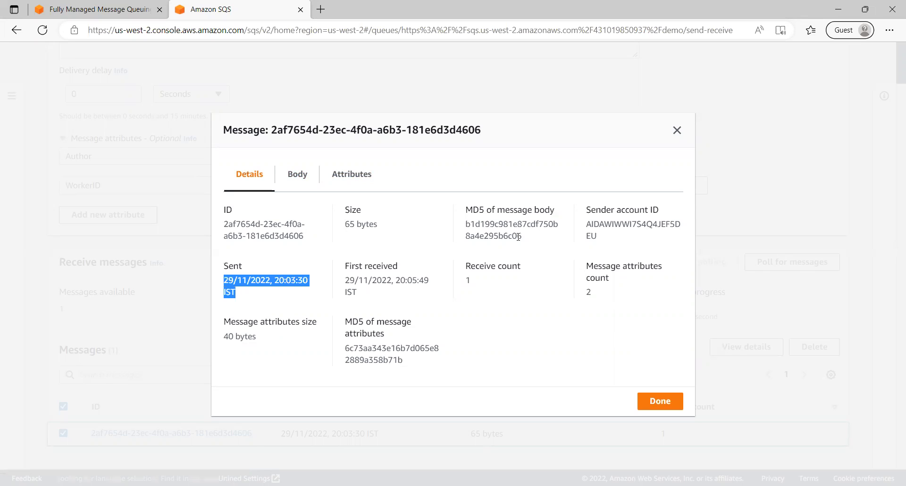
left_click(663, 402)
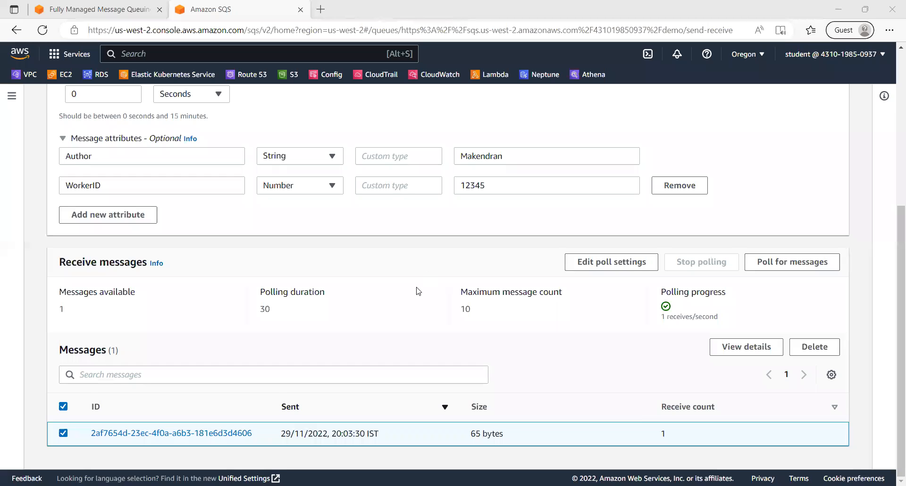
- Return to the demo queue and delete it permanently, confirming with the phrase "delete"
scroll(421, 289, "up", 1)
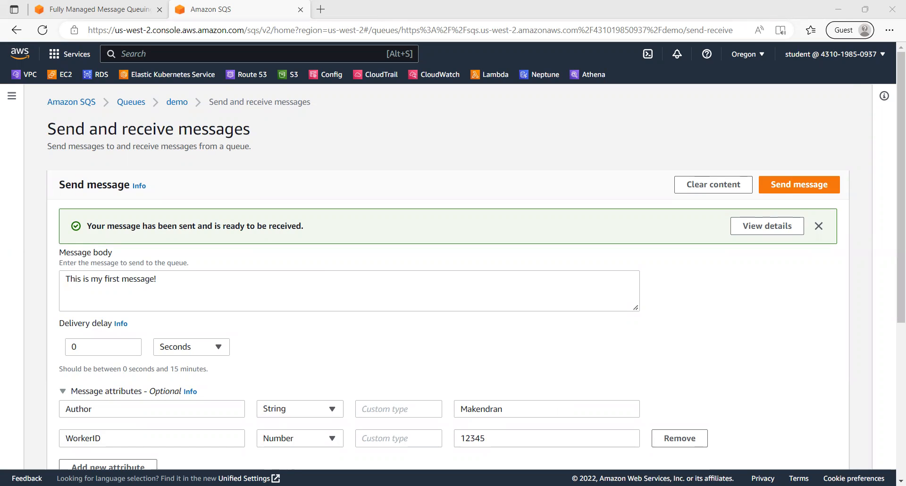
left_click(180, 102)
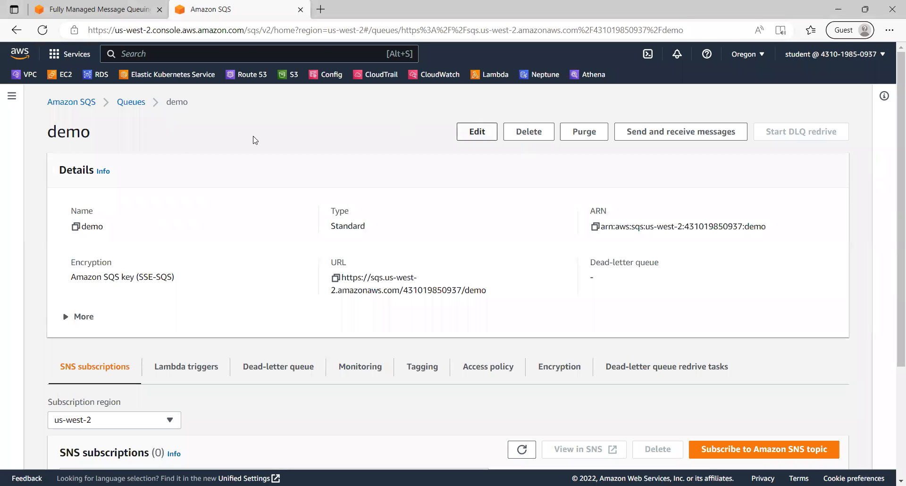
left_click(536, 134)
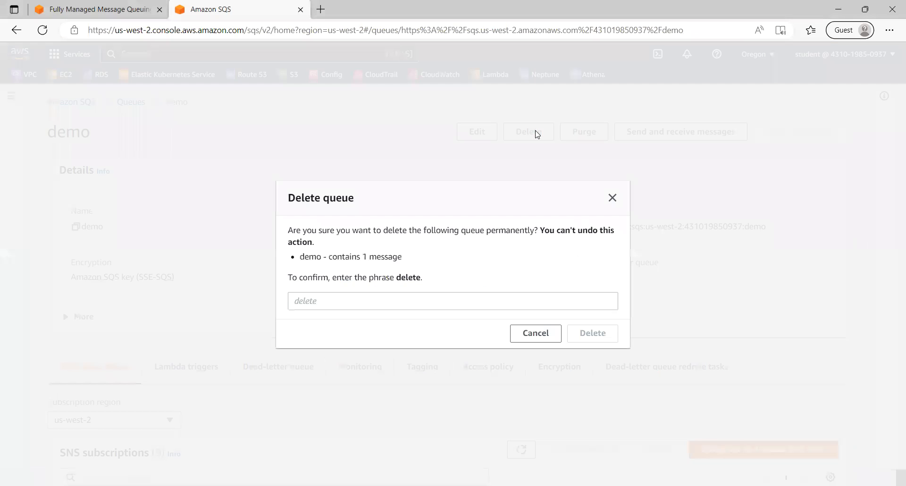
left_click(389, 300)
type("de")
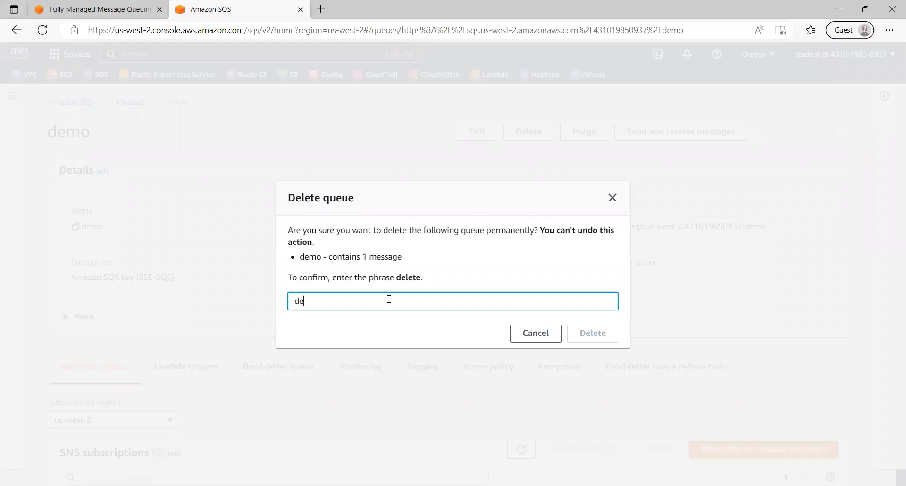
type("lete")
left_click(593, 333)
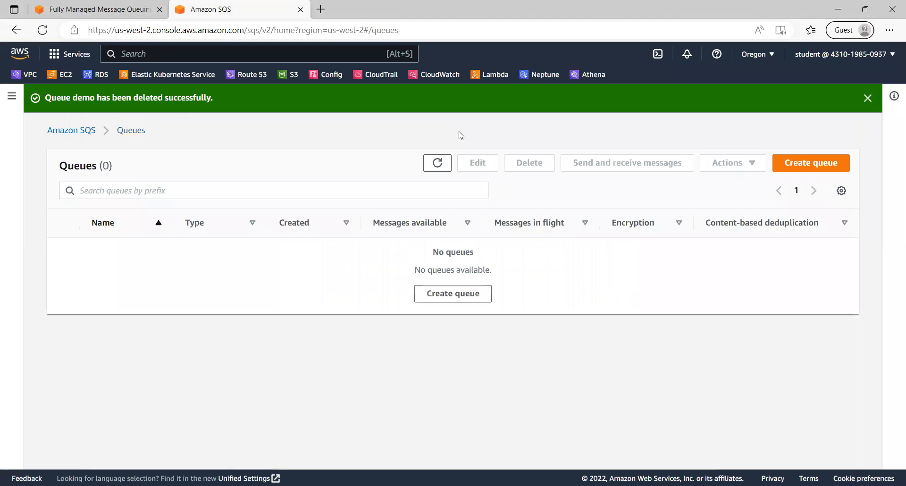